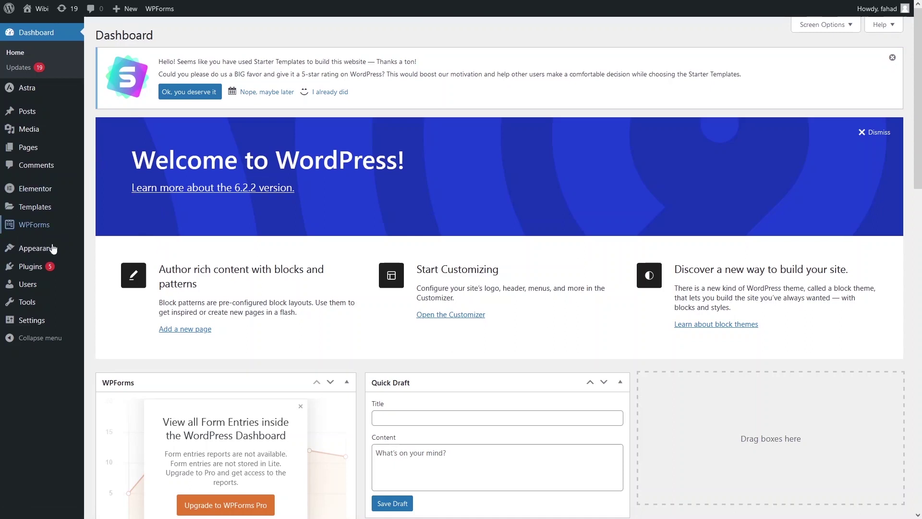
# Search Add Plugins for 'elementor' and confirm Elementor Website Builder shows Active.
pyautogui.moveTo(31, 271)
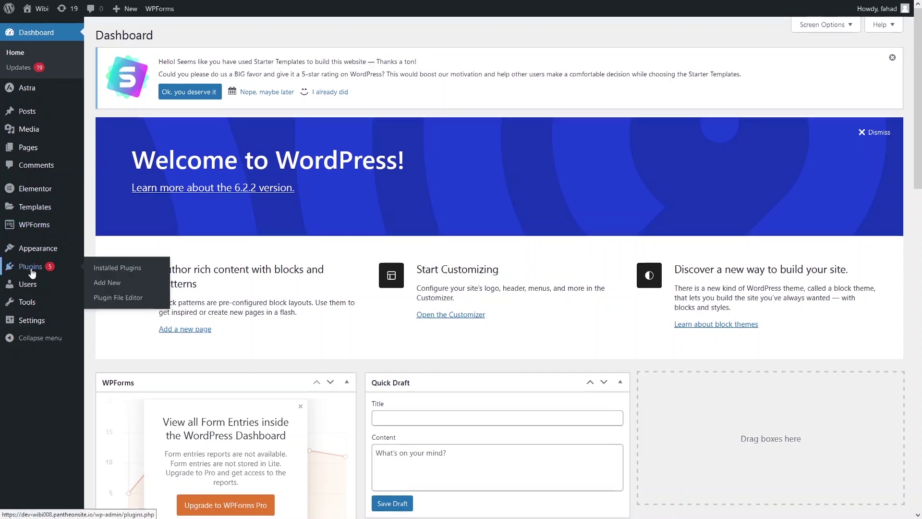
pyautogui.click(108, 283)
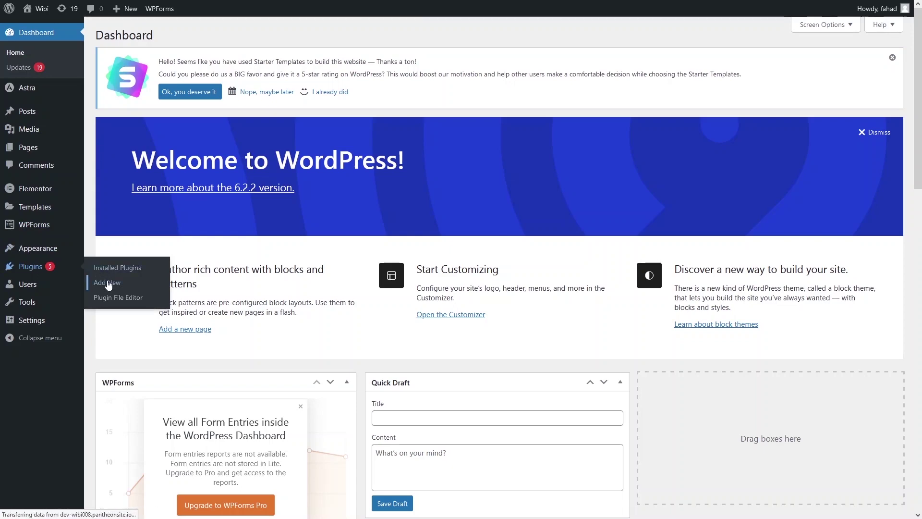
pyautogui.click(794, 131)
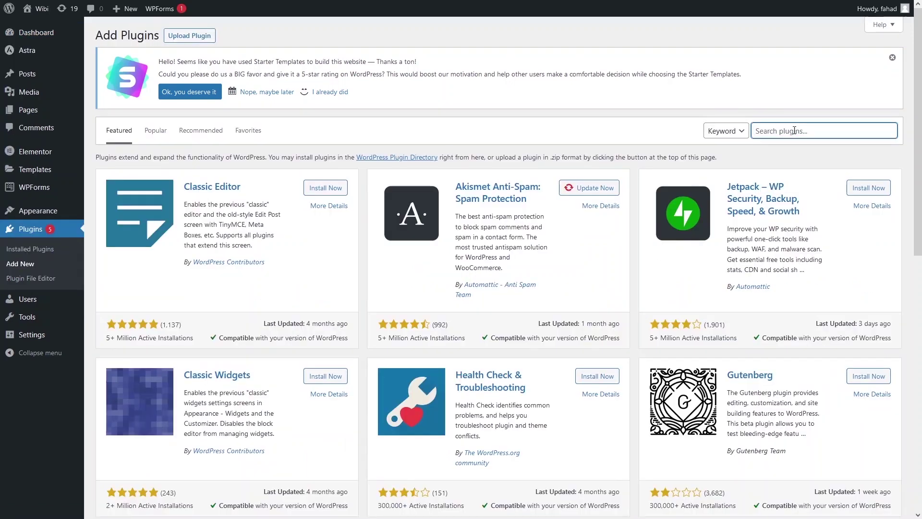
pyautogui.write('elementor')
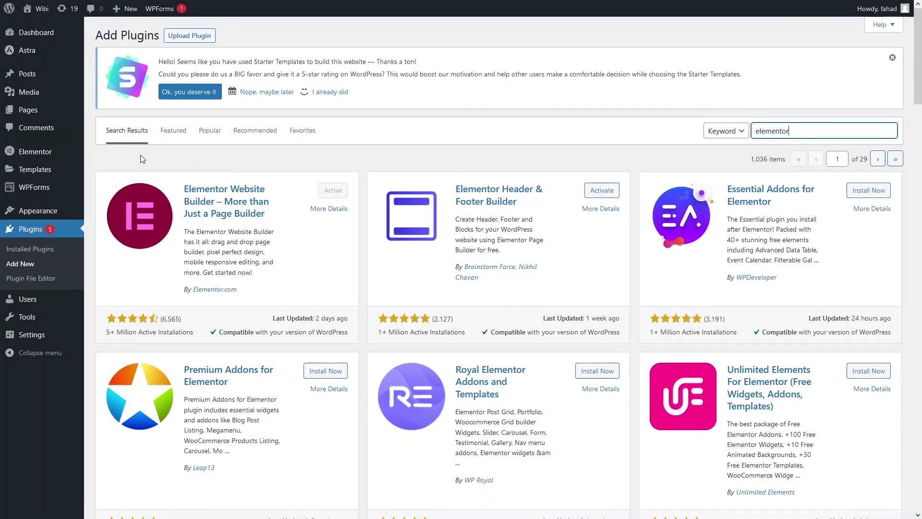
# Create a new page from All Pages and open it with Edit with Elementor.
pyautogui.moveTo(56, 115)
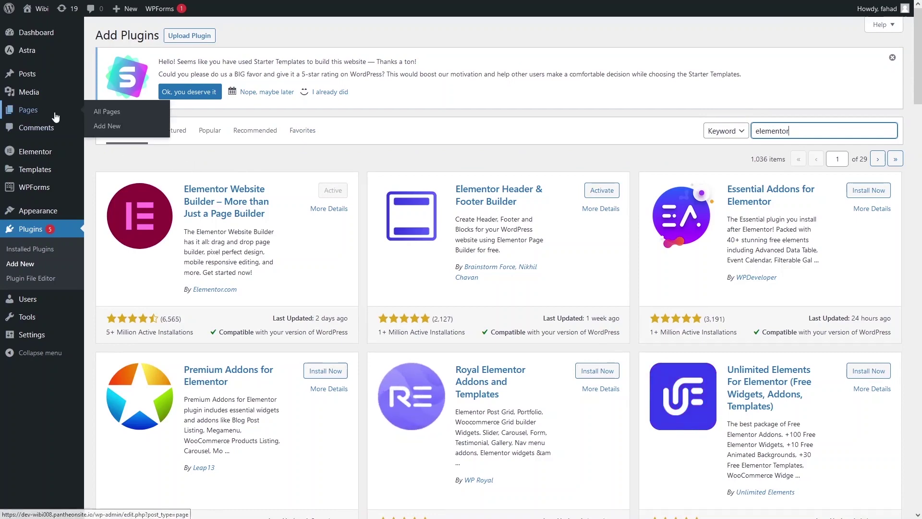
pyautogui.click(110, 115)
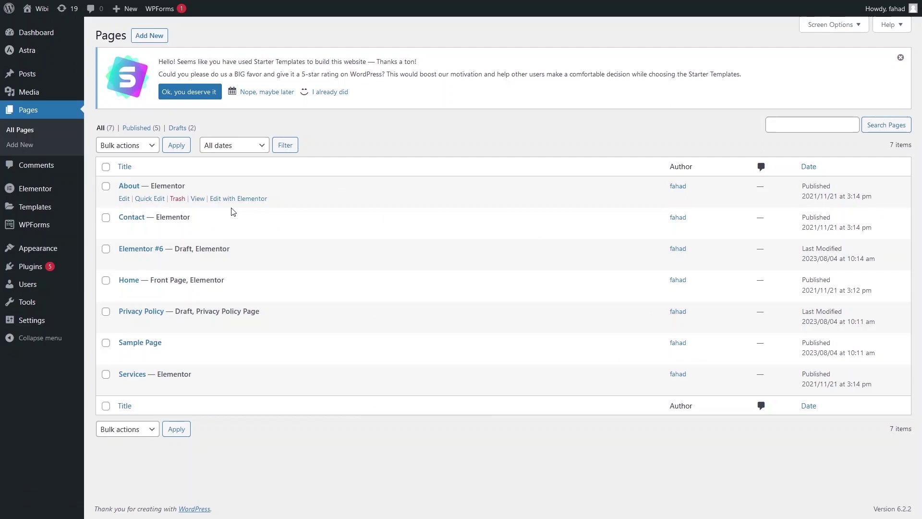
pyautogui.click(147, 44)
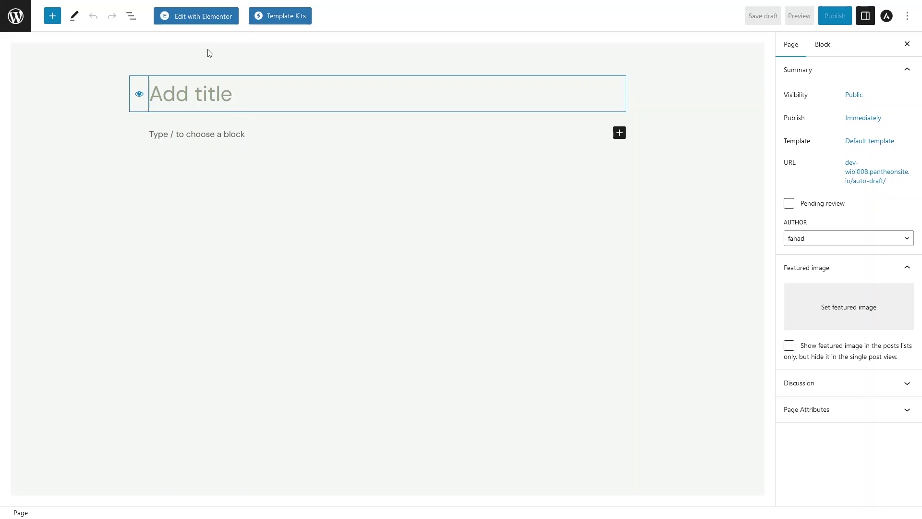
pyautogui.click(189, 21)
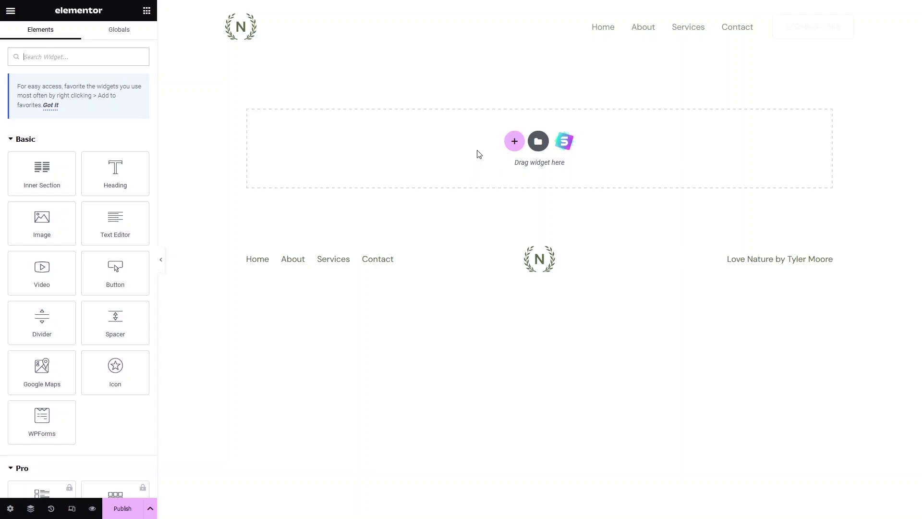
# Add a single-column section and drop a Heading widget into it.
pyautogui.click(514, 143)
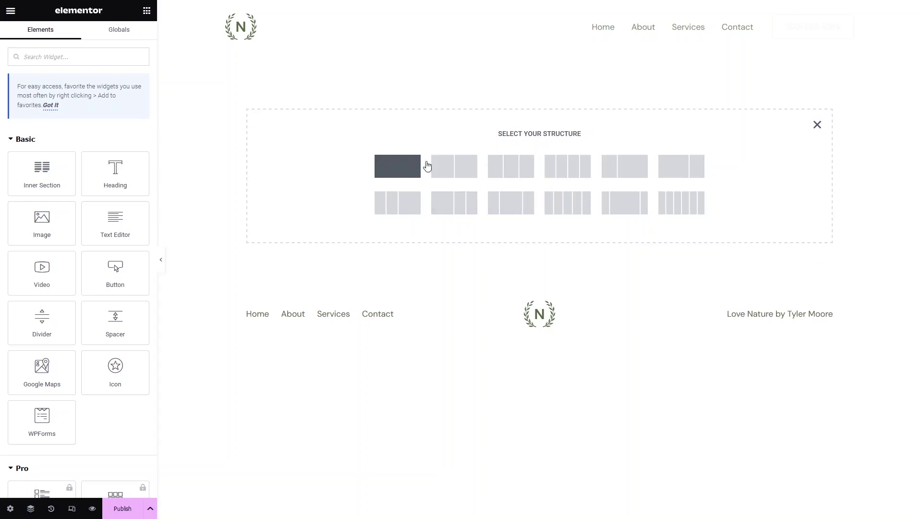
pyautogui.click(402, 173)
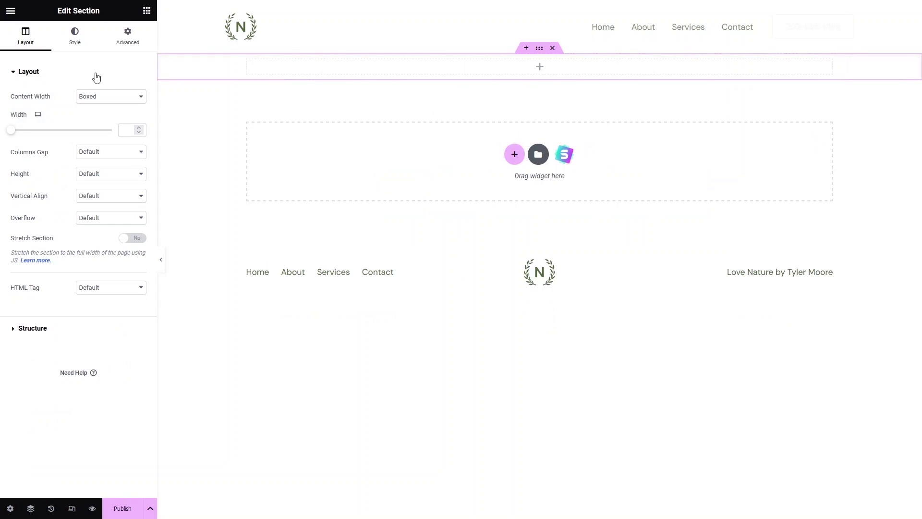
pyautogui.click(538, 69)
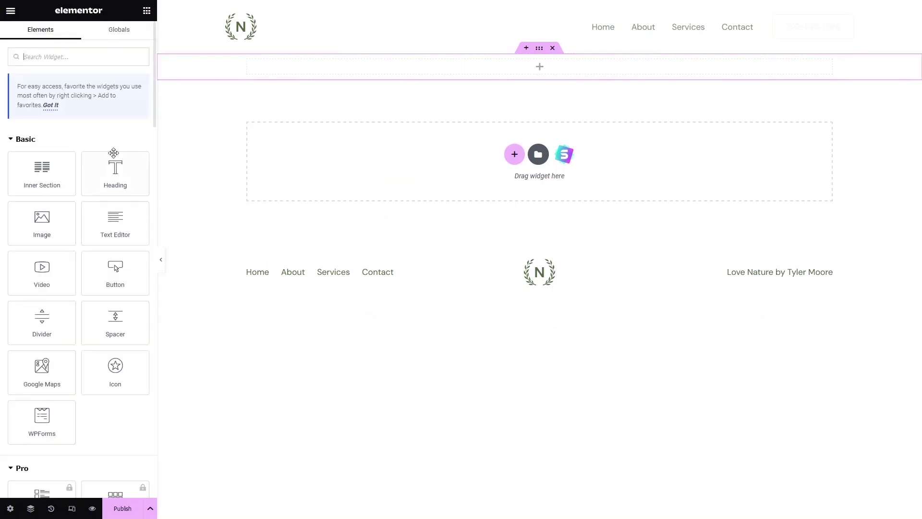
pyautogui.moveTo(89, 164); pyautogui.dragTo(304, 73)
# Make the heading read 'Contact us' with Center alignment.
pyautogui.click(302, 70)
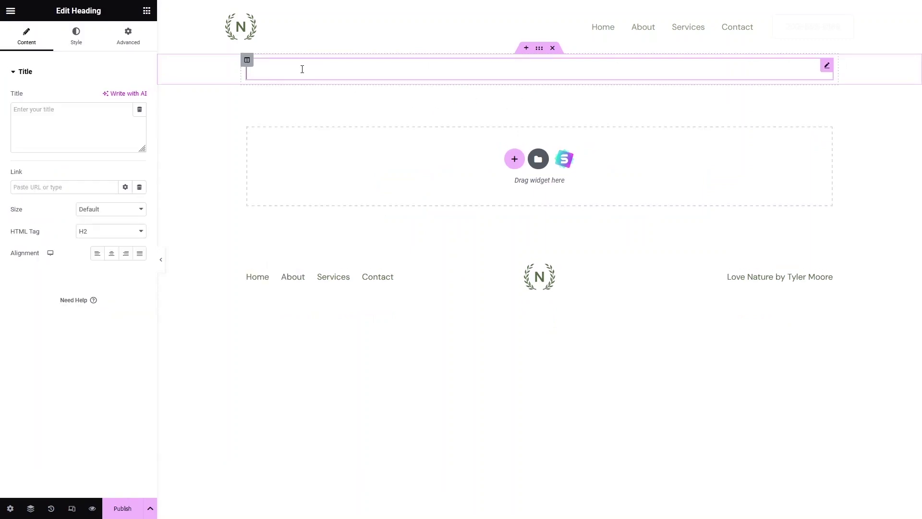
pyautogui.write('Contact us')
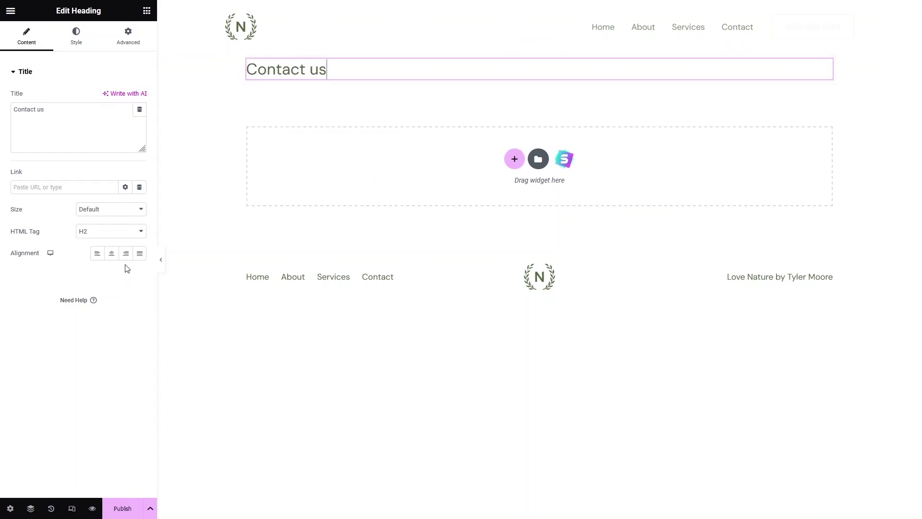
pyautogui.click(111, 253)
pyautogui.click(213, 191)
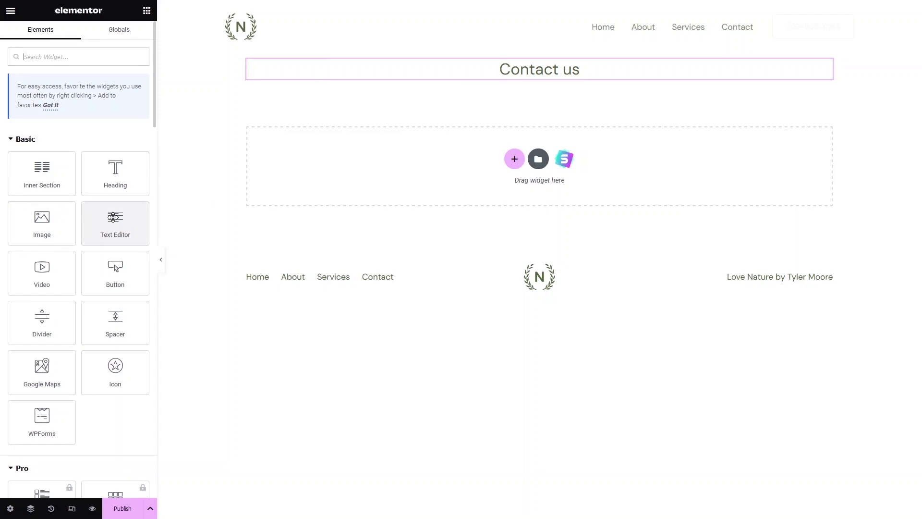
# Add a Text Editor paragraph below the heading and centre-align its Lorem ipsum text.
pyautogui.click(115, 219)
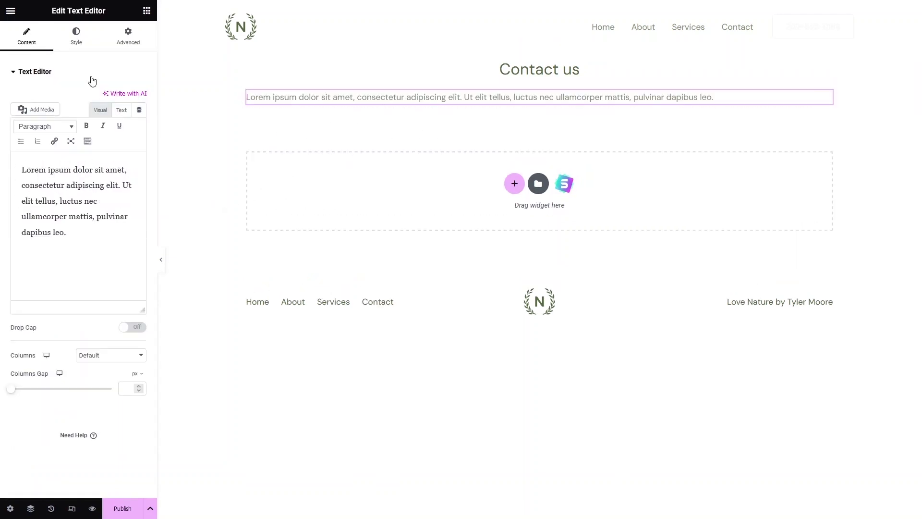
pyautogui.click(68, 46)
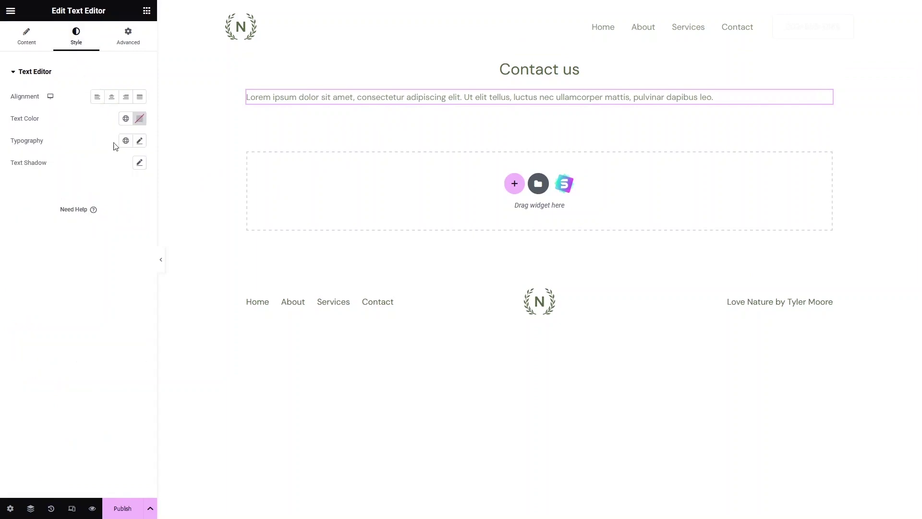
pyautogui.click(110, 100)
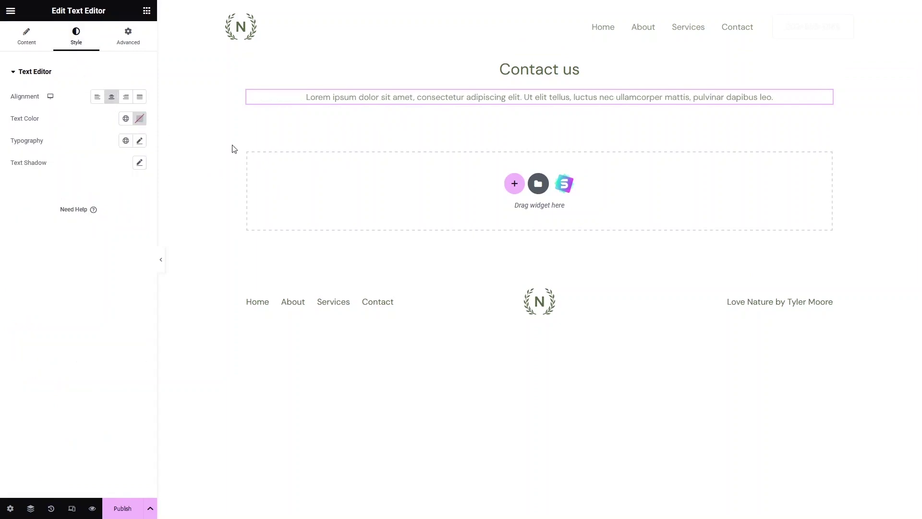
pyautogui.moveTo(543, 50)
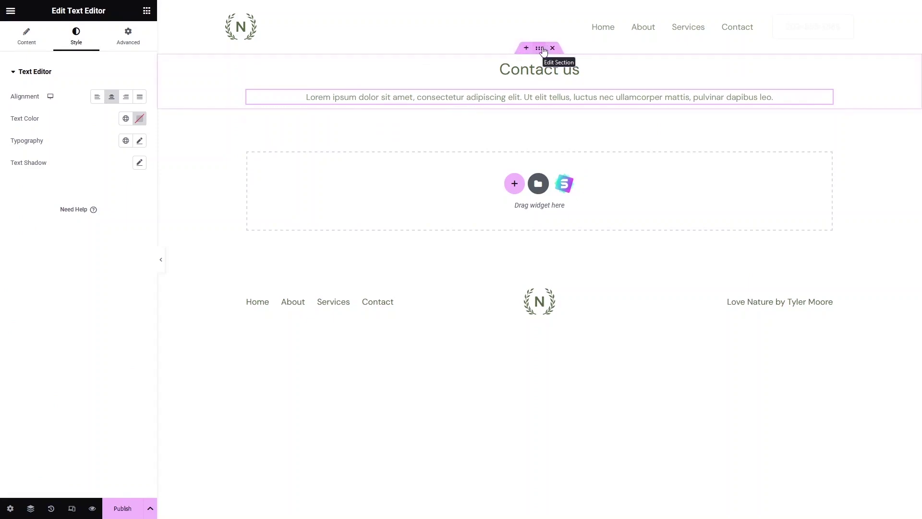
# Set the Contact us section's background type to Classic and open the image picker.
pyautogui.click(544, 50)
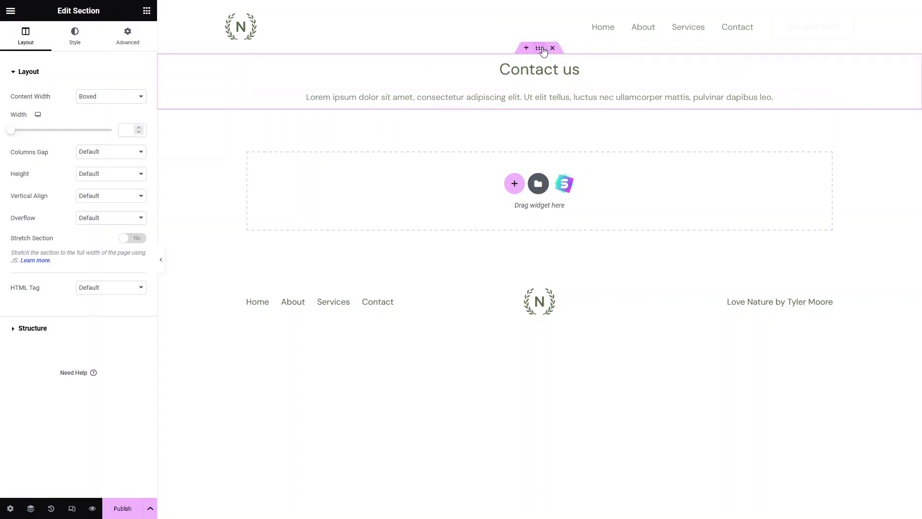
pyautogui.click(76, 47)
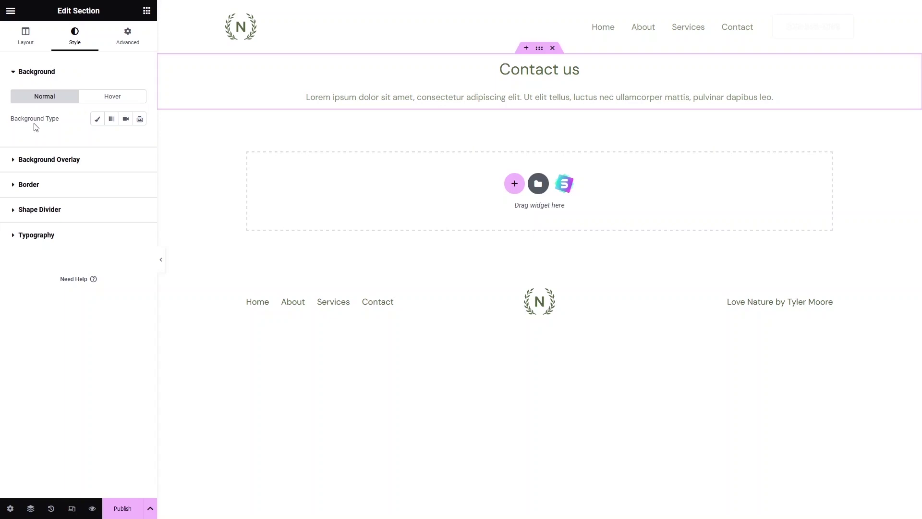
pyautogui.click(98, 119)
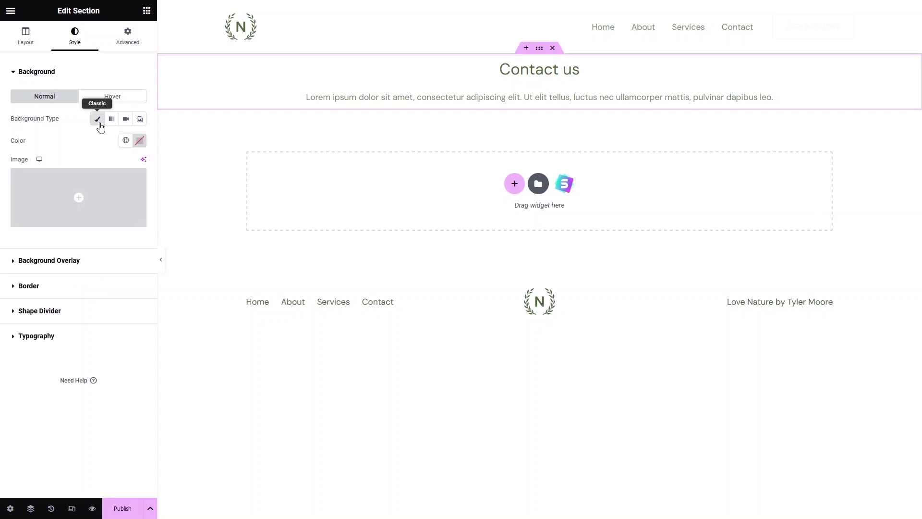
pyautogui.click(53, 195)
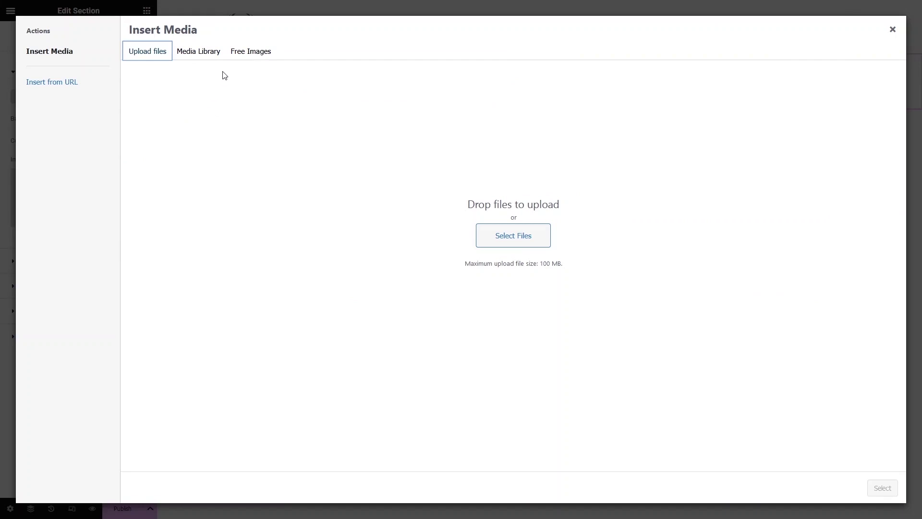
# Insert the free red tractor stock photo as the section's background image.
pyautogui.click(239, 56)
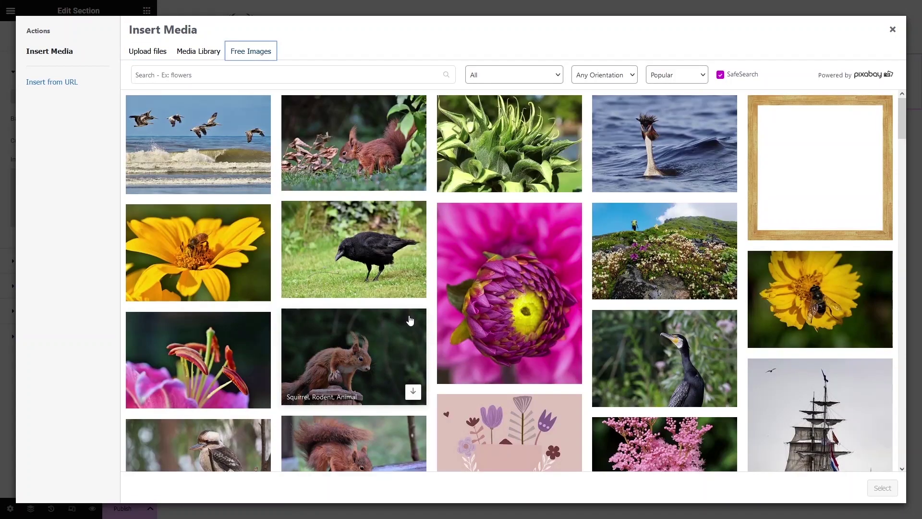
pyautogui.scroll(-6, 409, 321)
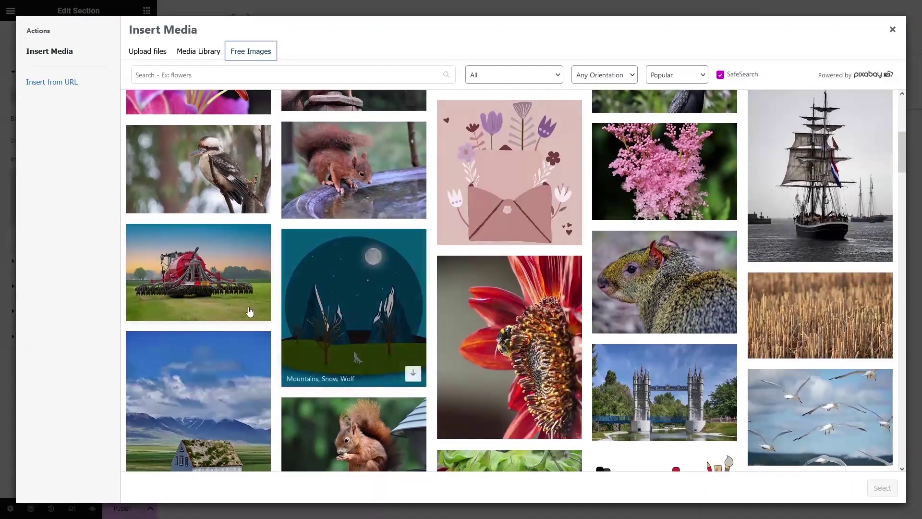
pyautogui.click(185, 275)
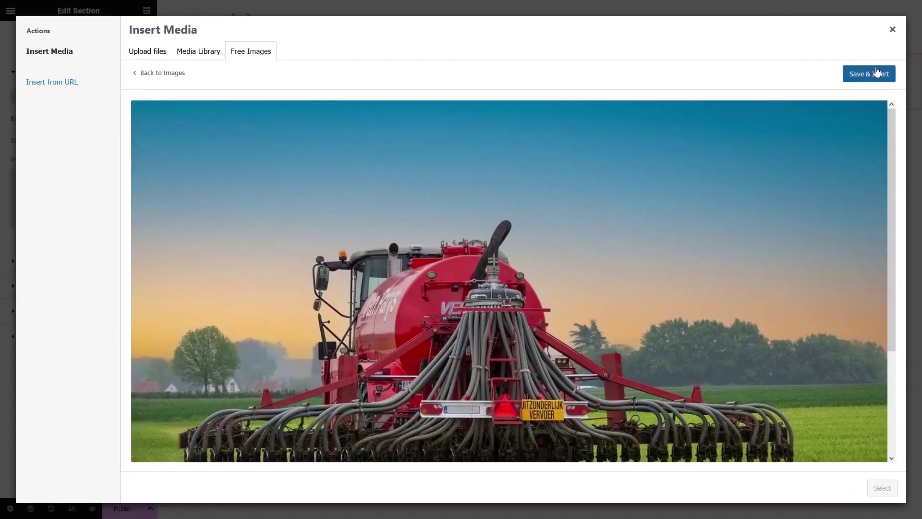
pyautogui.click(876, 73)
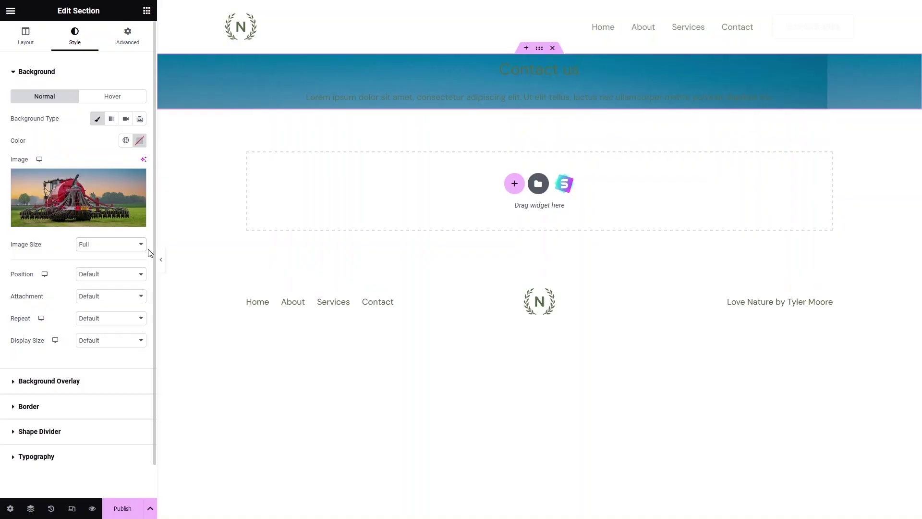
# Set the Contact us heading and Lorem ipsum paragraph text colour to white.
pyautogui.click(543, 70)
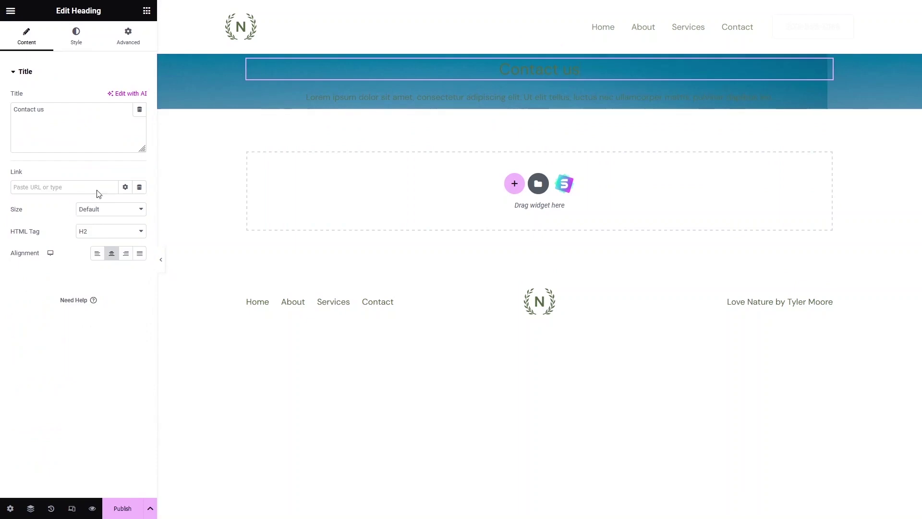
pyautogui.click(63, 43)
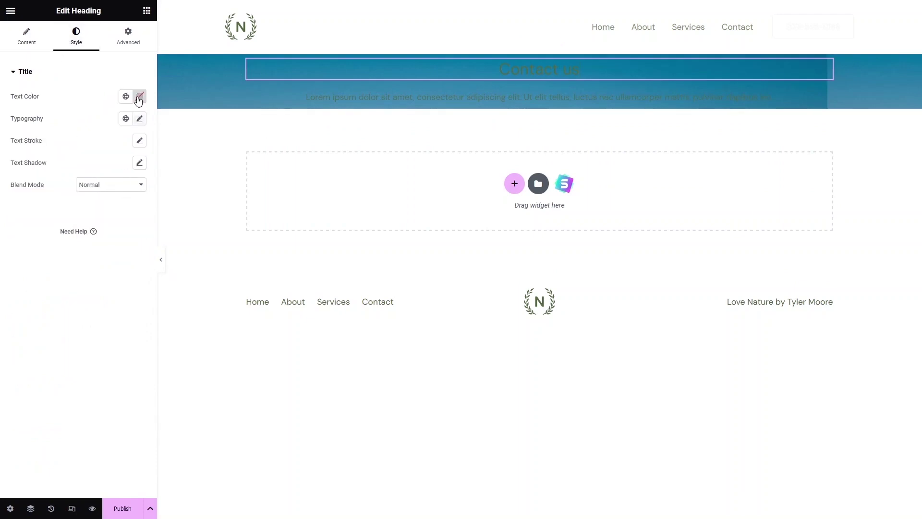
pyautogui.click(269, 97)
pyautogui.click(139, 118)
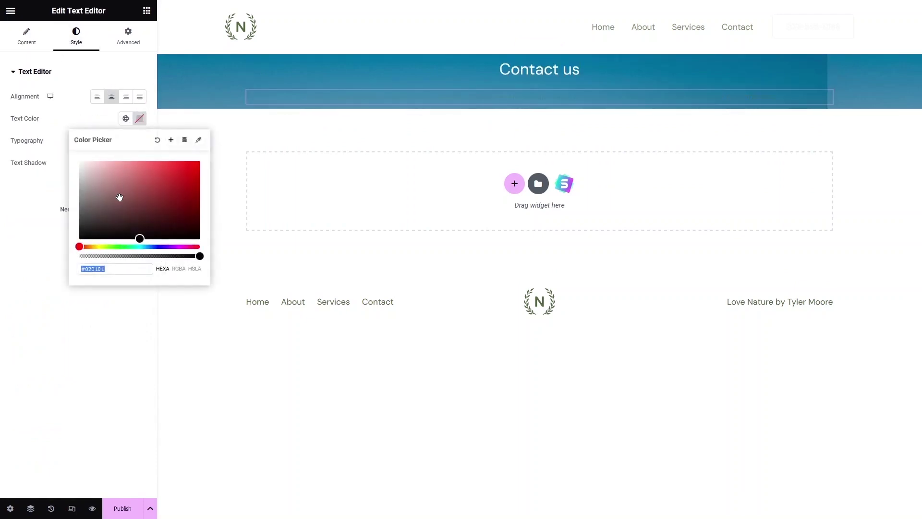
pyautogui.moveTo(120, 197); pyautogui.dragTo(68, 133)
pyautogui.click(71, 114)
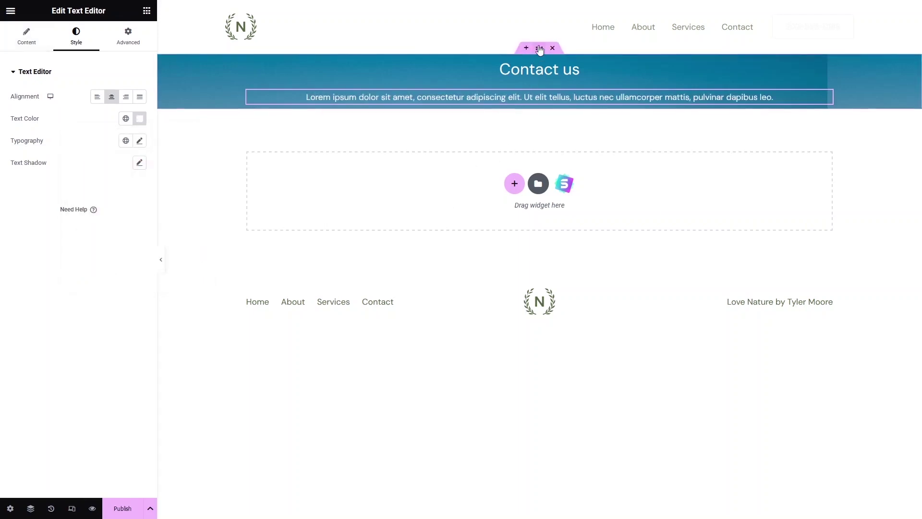
pyautogui.click(402, 60)
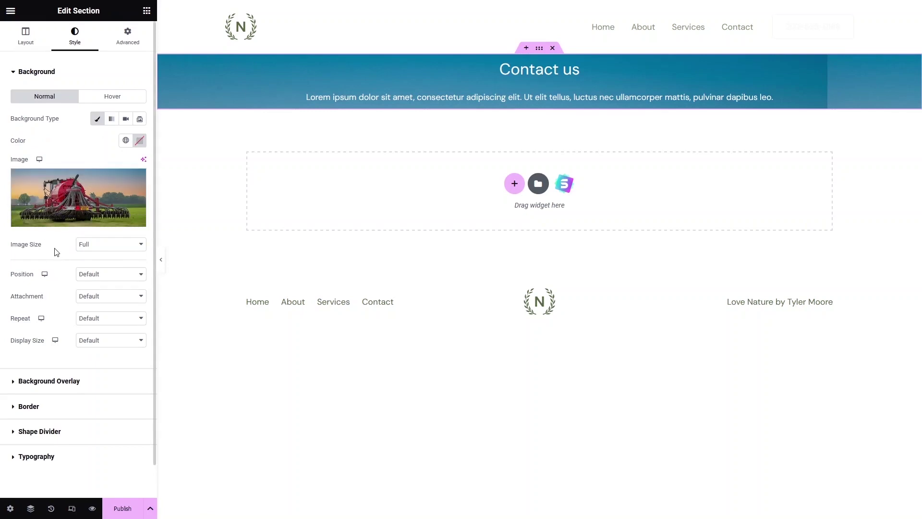
# Set the section background Repeat to No-repeat and Display Size to Cover.
pyautogui.scroll(-1, 57, 252)
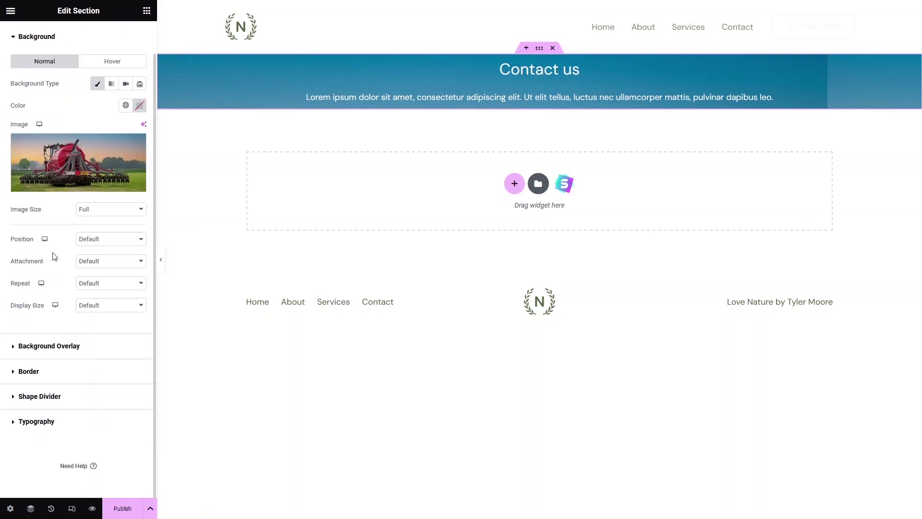
pyautogui.click(114, 248)
pyautogui.click(114, 248)
pyautogui.click(116, 262)
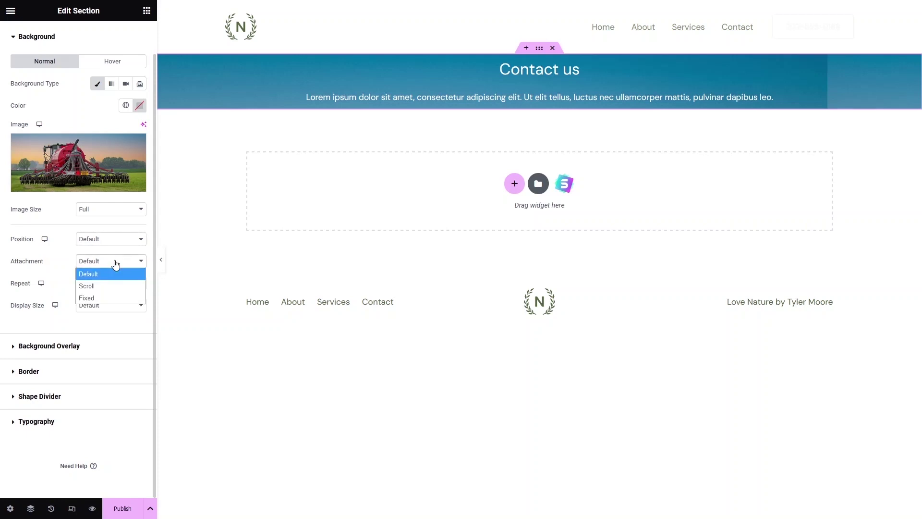
pyautogui.click(116, 263)
pyautogui.click(116, 286)
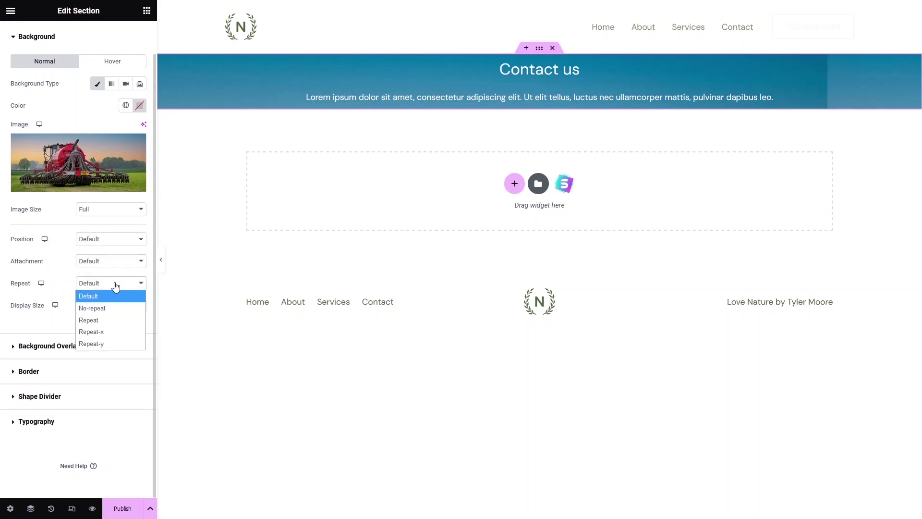
pyautogui.click(110, 309)
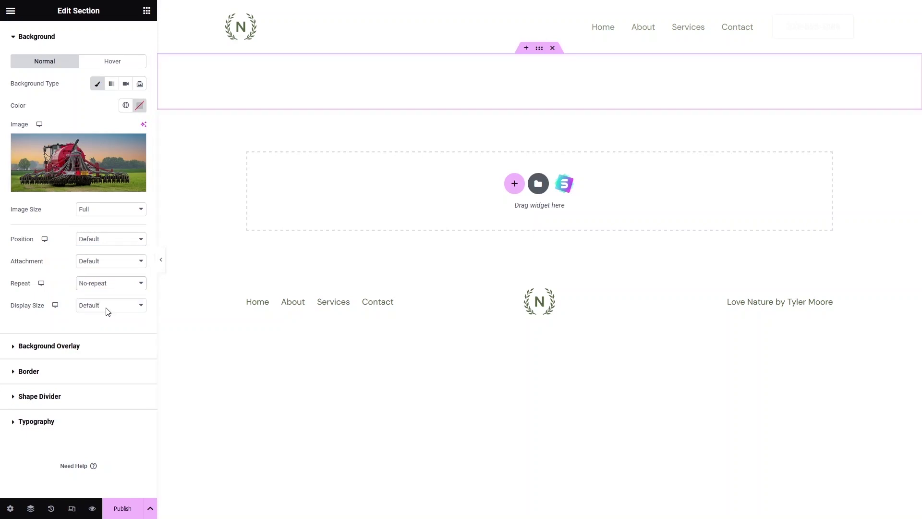
pyautogui.click(138, 342)
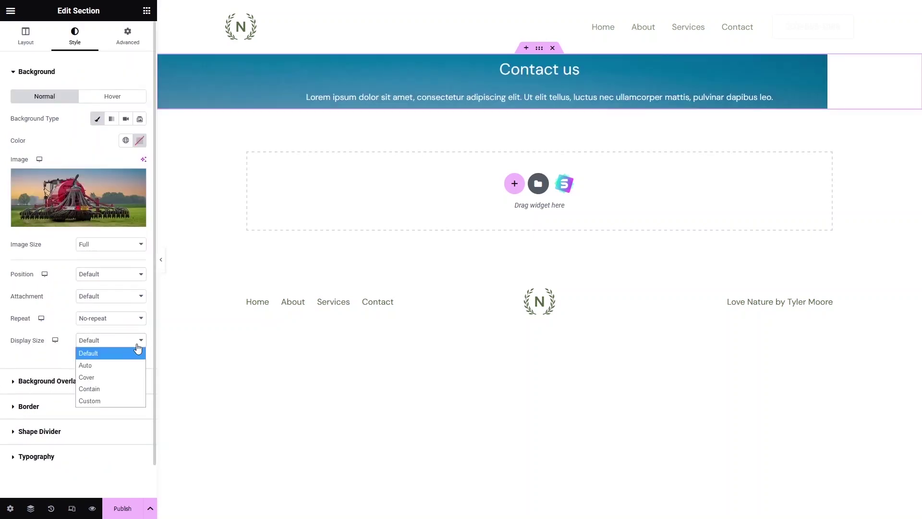
pyautogui.click(103, 379)
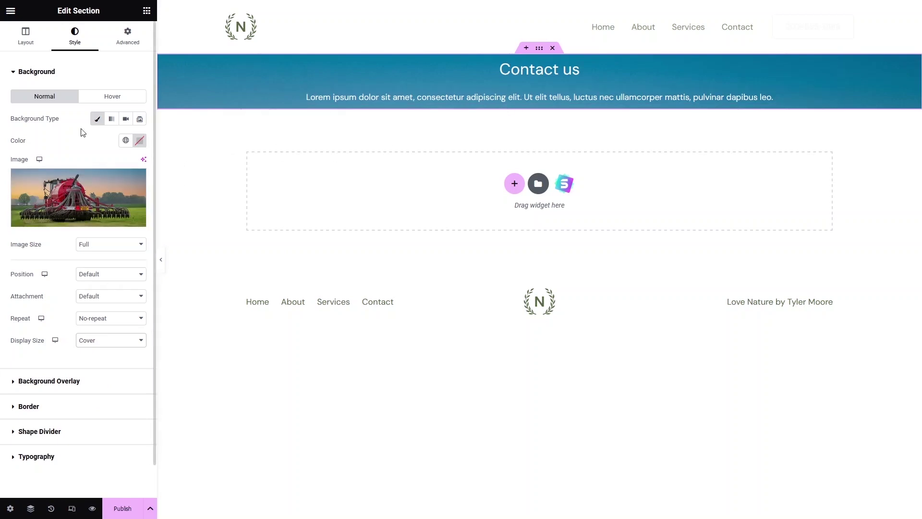
pyautogui.scroll(-1, 53, 349)
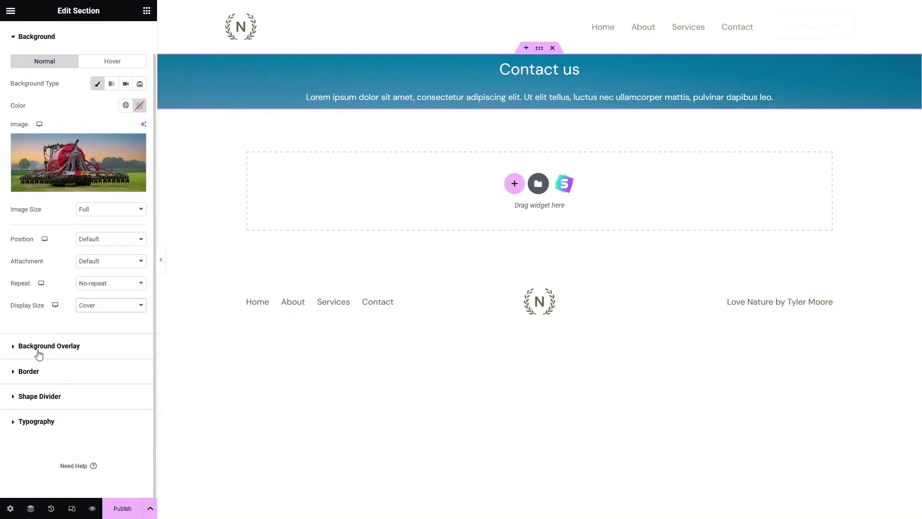
# Add a Classic background overlay in black (#000000) at 0.44 opacity.
pyautogui.click(41, 347)
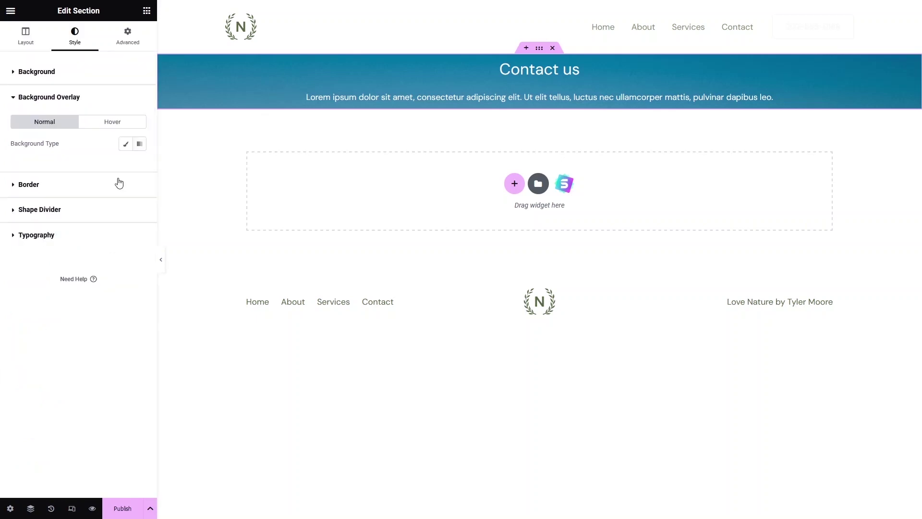
pyautogui.click(125, 144)
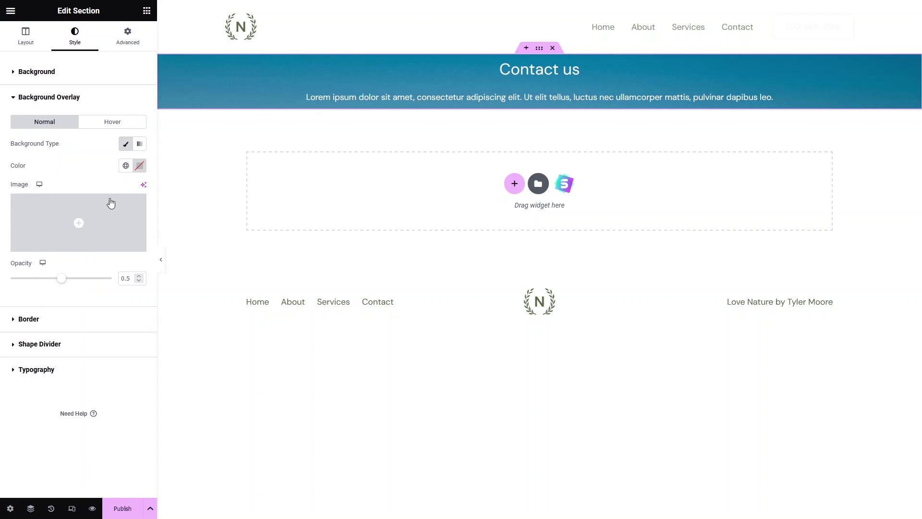
pyautogui.click(140, 167)
pyautogui.click(181, 222)
pyautogui.moveTo(180, 222); pyautogui.dragTo(75, 301)
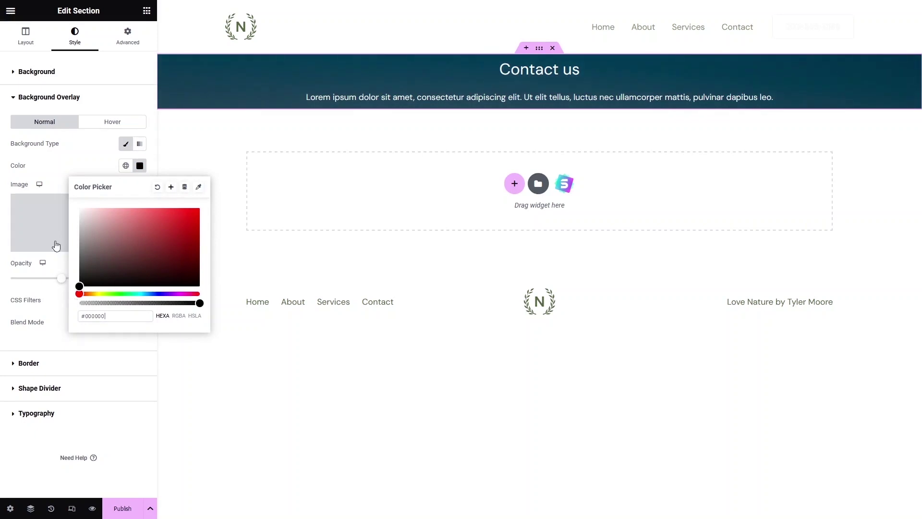
pyautogui.click(72, 149)
pyautogui.moveTo(66, 282)
pyautogui.mouseDown()
pyautogui.moveTo(120, 284)
pyautogui.moveTo(62, 298)
pyautogui.moveTo(21, 292)
pyautogui.moveTo(60, 294)
pyautogui.mouseUp()
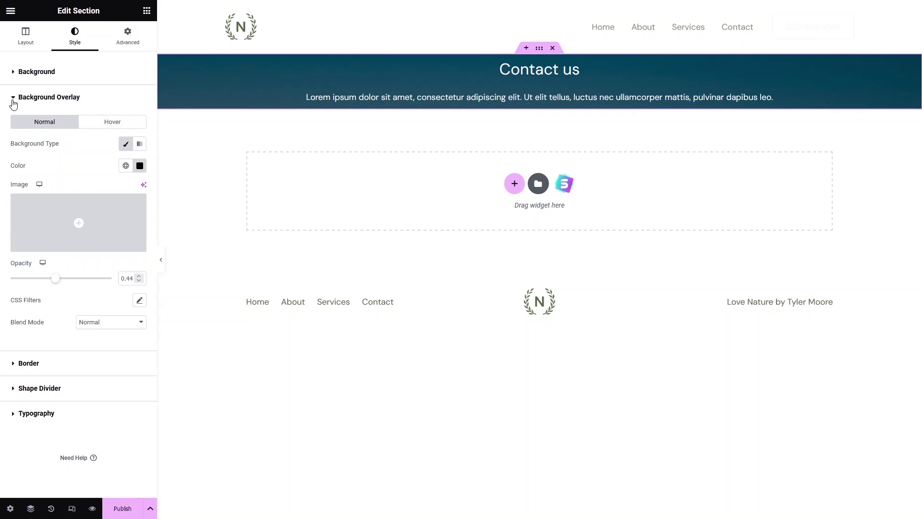
pyautogui.click(13, 102)
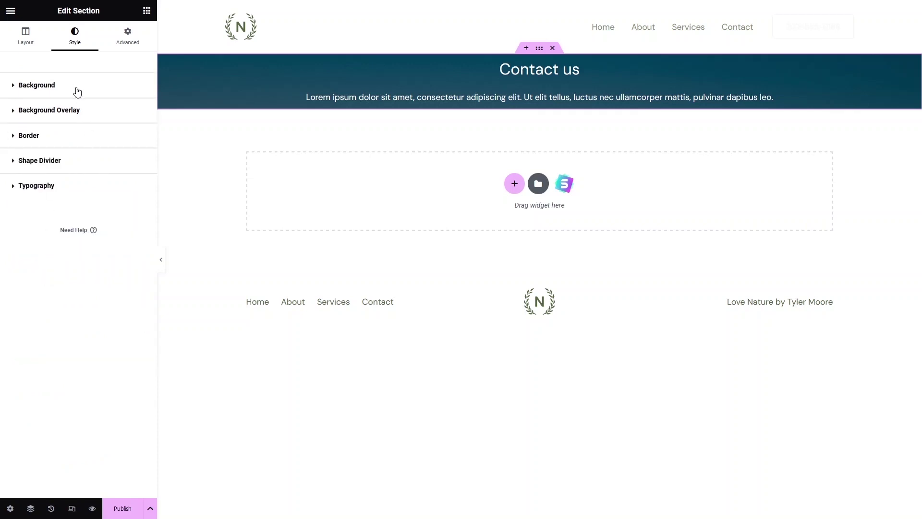
# Set the section's Content Width to Full Width and turn Stretch Section on.
pyautogui.click(21, 47)
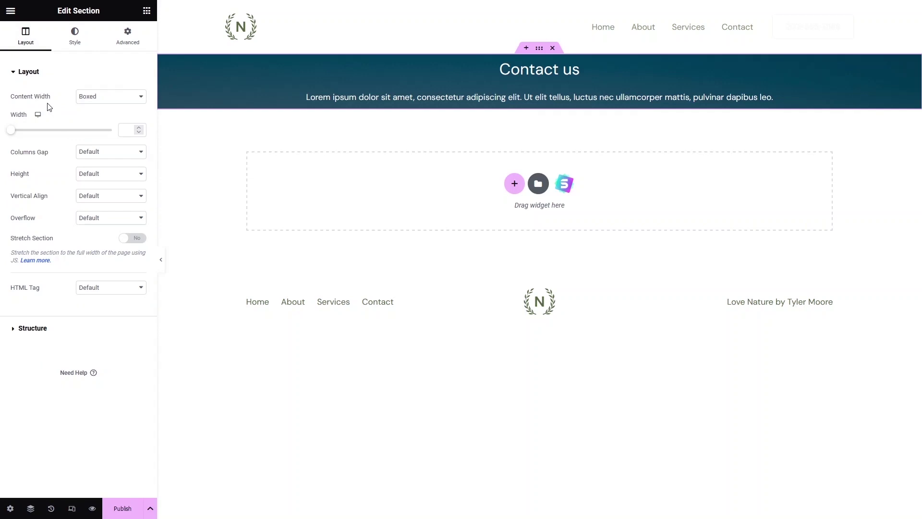
pyautogui.click(96, 98)
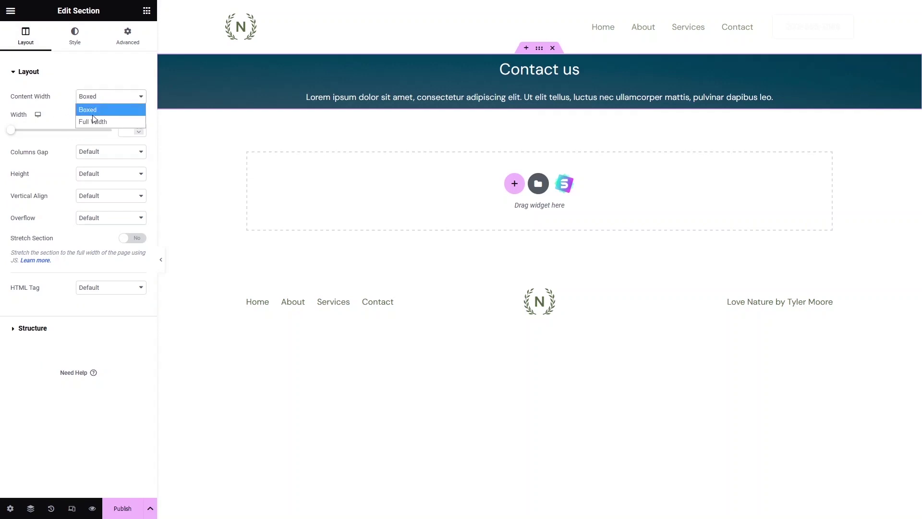
pyautogui.click(94, 122)
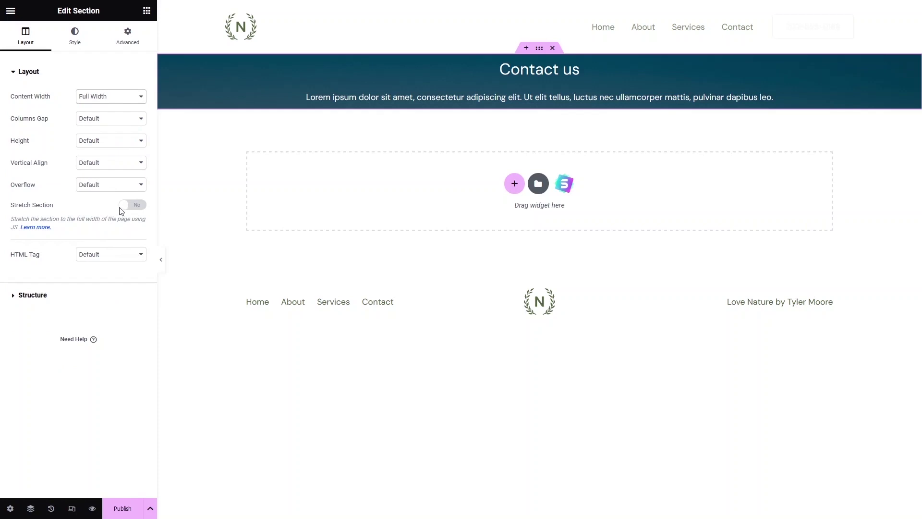
pyautogui.click(132, 205)
pyautogui.click(128, 36)
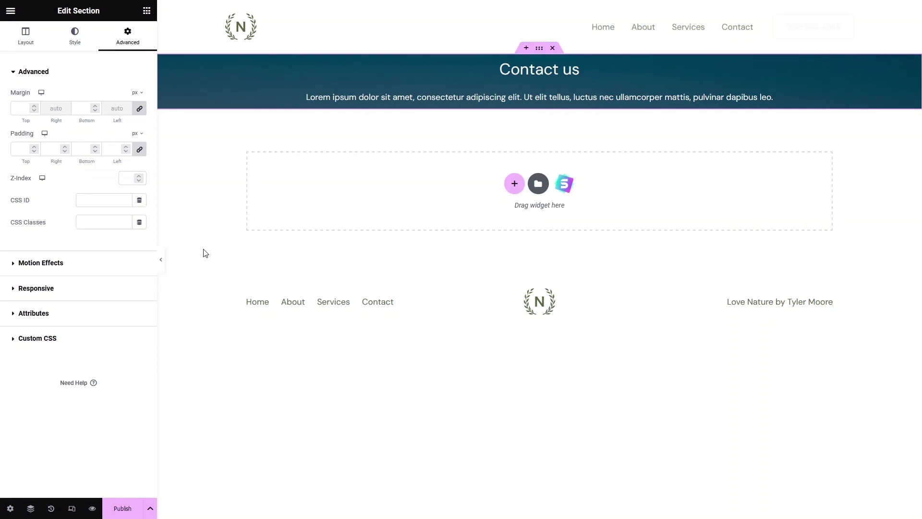
# Give the Contact us section 153 px padding on all sides, leaving top/bottom margins empty.
pyautogui.click(34, 147)
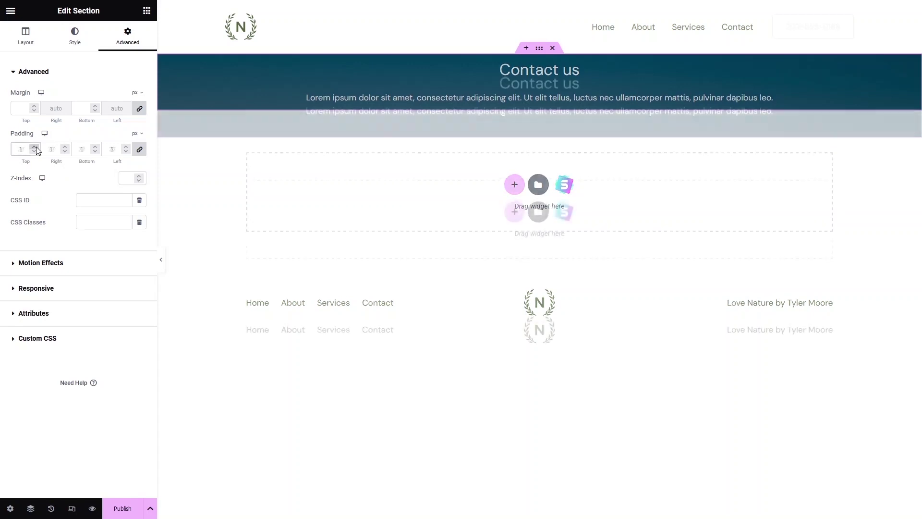
pyautogui.moveTo(36, 146); pyautogui.dragTo(36, 146)
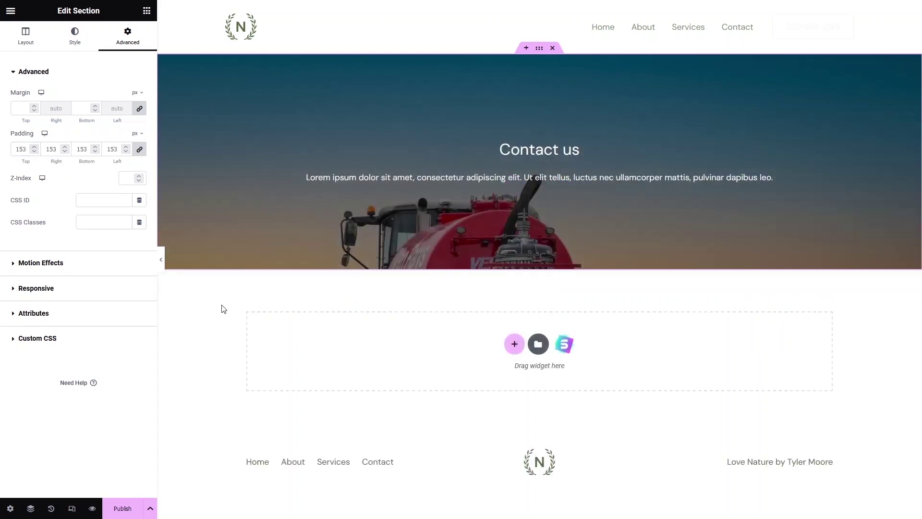
pyautogui.click(34, 106)
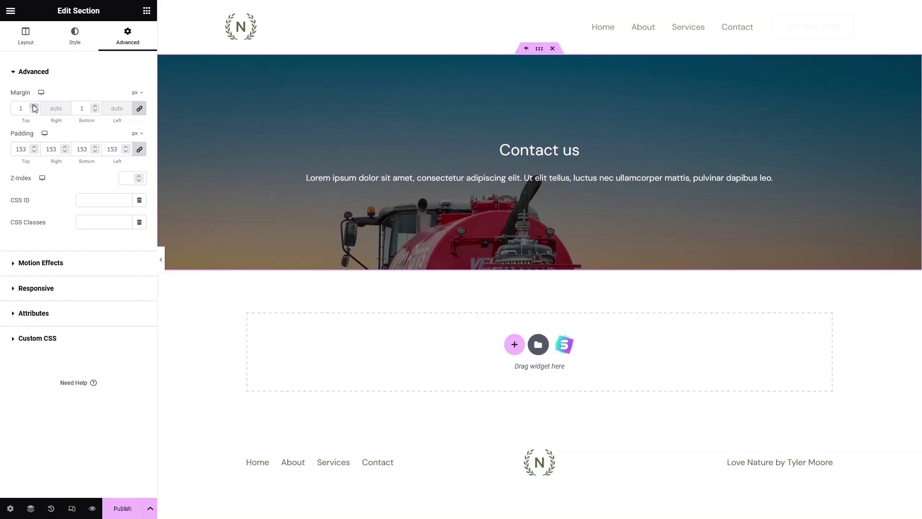
pyautogui.moveTo(34, 108); pyautogui.dragTo(34, 108)
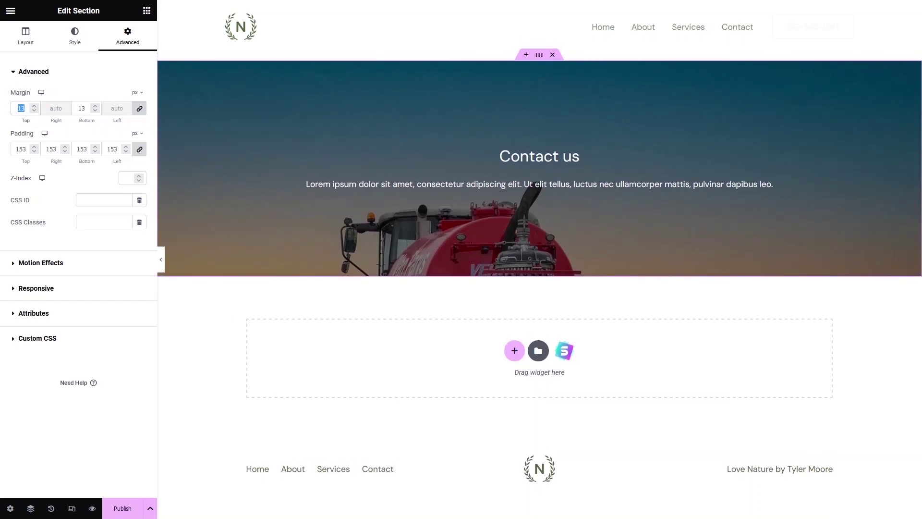
pyautogui.press('BackSpace')
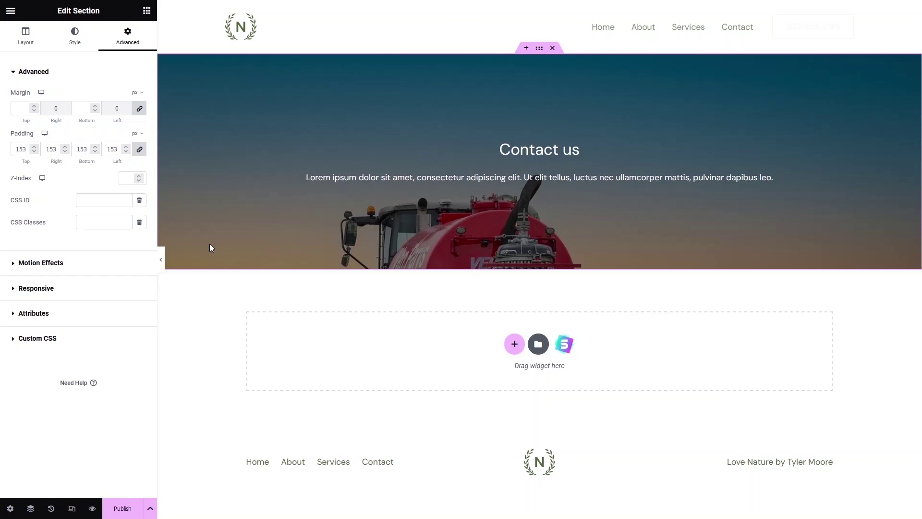
# Set the hero's truck background image attachment to Fixed.
pyautogui.click(74, 42)
pyautogui.scroll(-1, 120, 266)
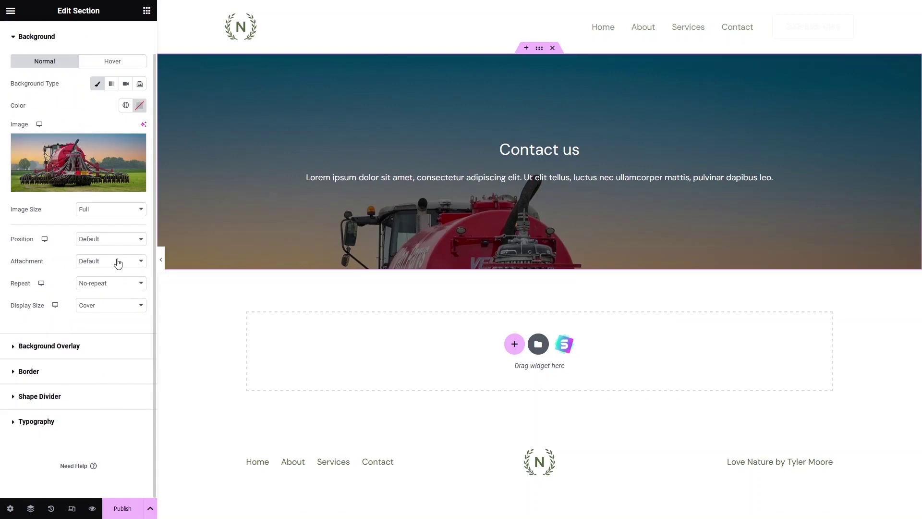
pyautogui.click(116, 263)
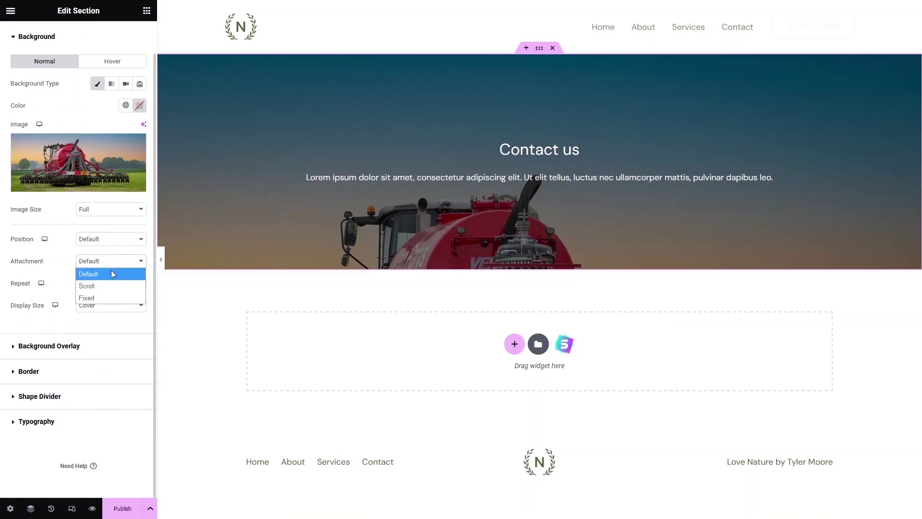
pyautogui.click(99, 298)
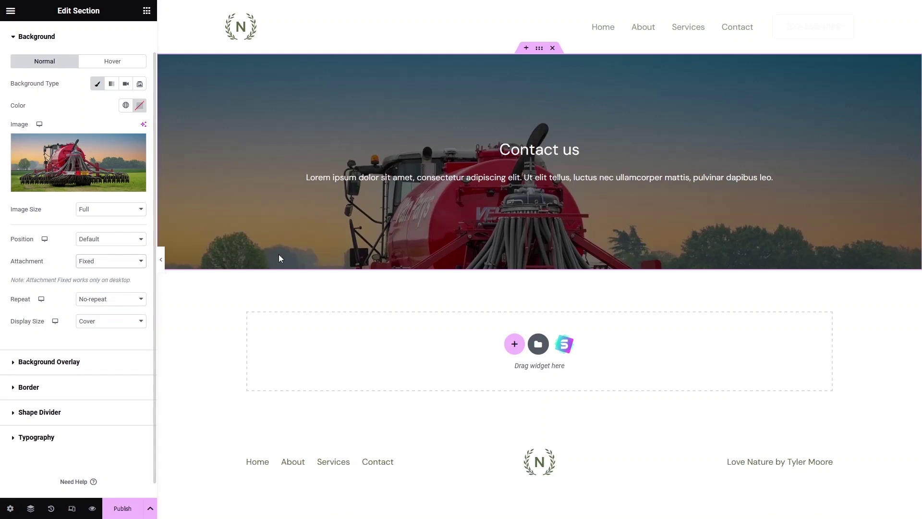
# Add a one-column section below the hero containing a Heading widget.
pyautogui.click(512, 345)
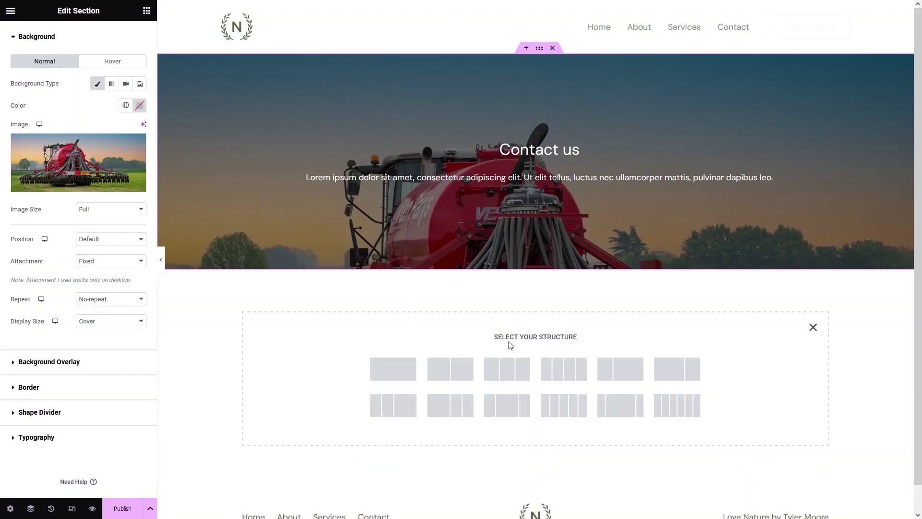
pyautogui.click(390, 367)
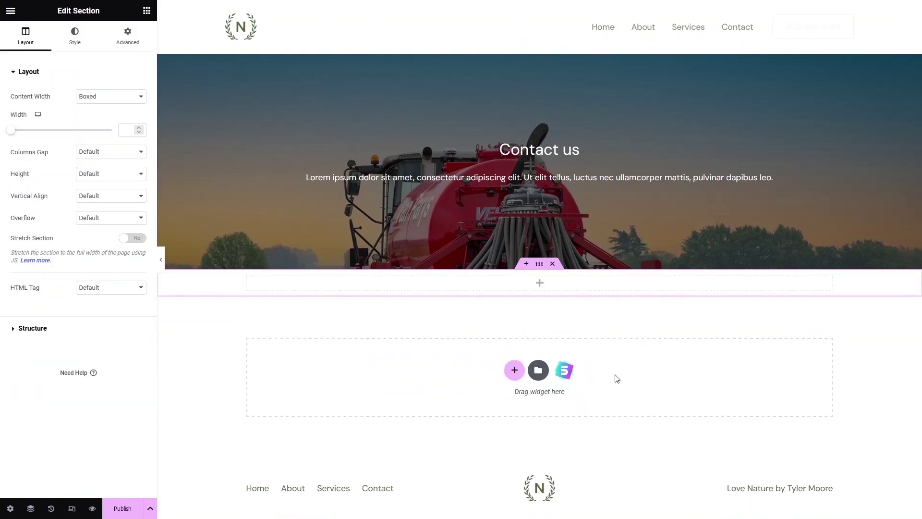
pyautogui.click(138, 16)
pyautogui.moveTo(116, 171); pyautogui.dragTo(470, 285)
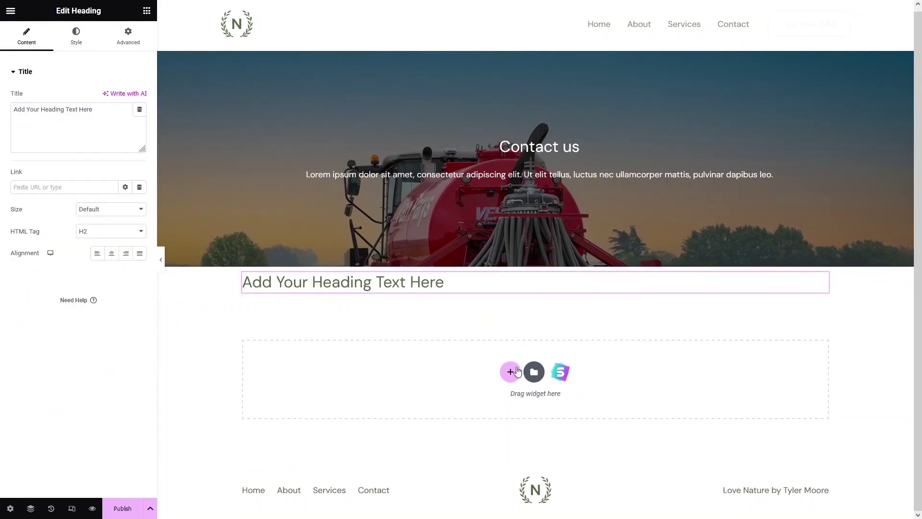
# Add another one-column section with a heading, then duplicate it with Ctrl+D.
pyautogui.click(510, 373)
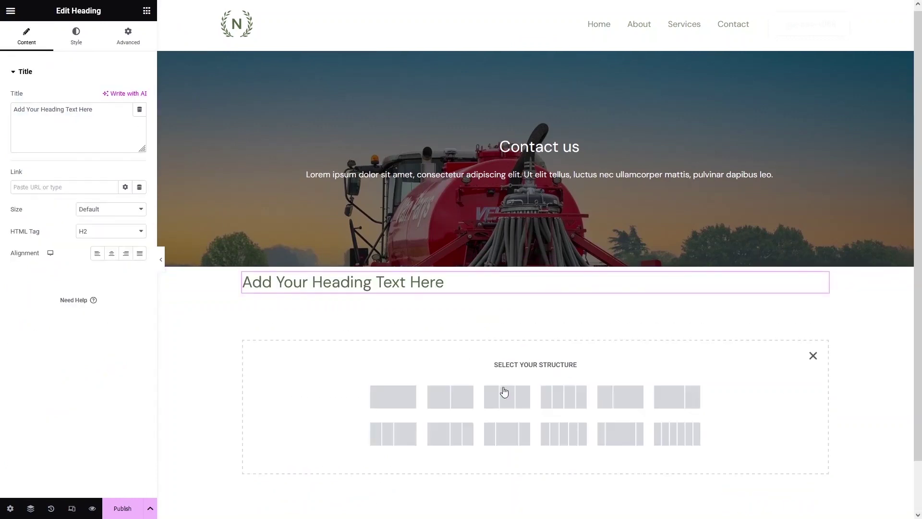
pyautogui.click(406, 396)
pyautogui.click(147, 11)
pyautogui.moveTo(116, 173); pyautogui.dragTo(331, 310)
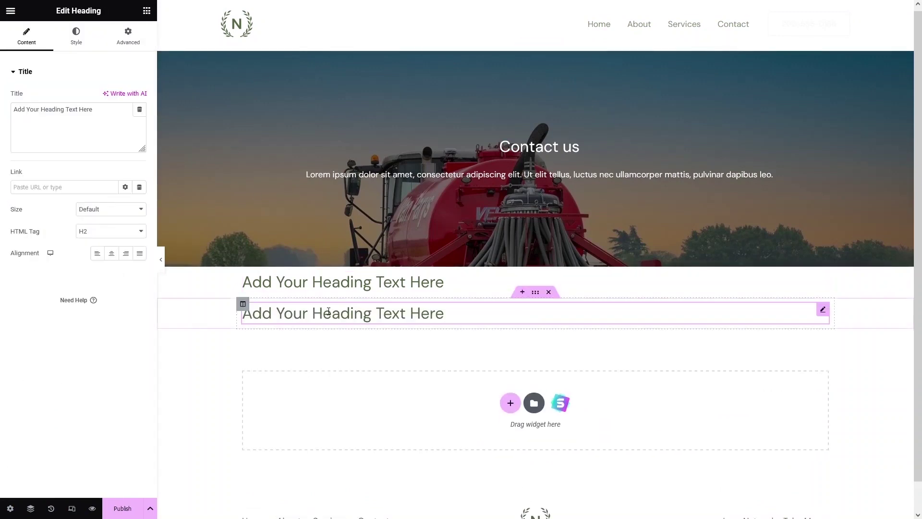
pyautogui.hotkey('ctrl', 'd')
pyautogui.hotkey('ctrl', 'd')
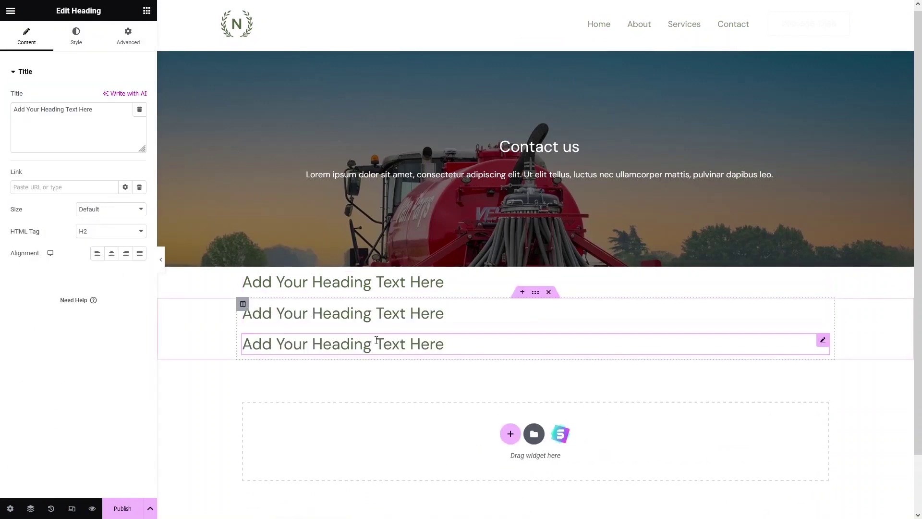
pyautogui.hotkey('ctrl', 'd')
pyautogui.hotkey('ctrl', 'd')
pyautogui.hotkey('ctrl', 'd')
pyautogui.hotkey('ctrl', 'd')
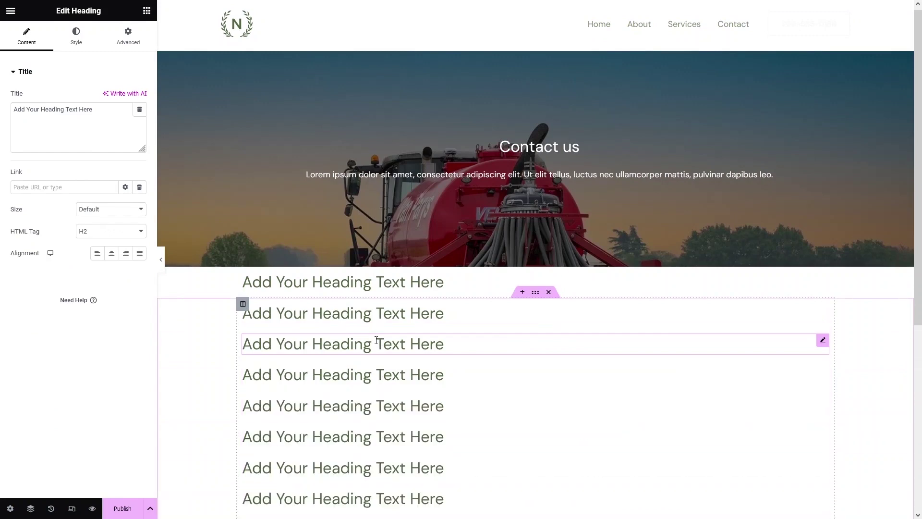
# Publish the contact page and open the live version via 'Have a look'.
pyautogui.click(124, 508)
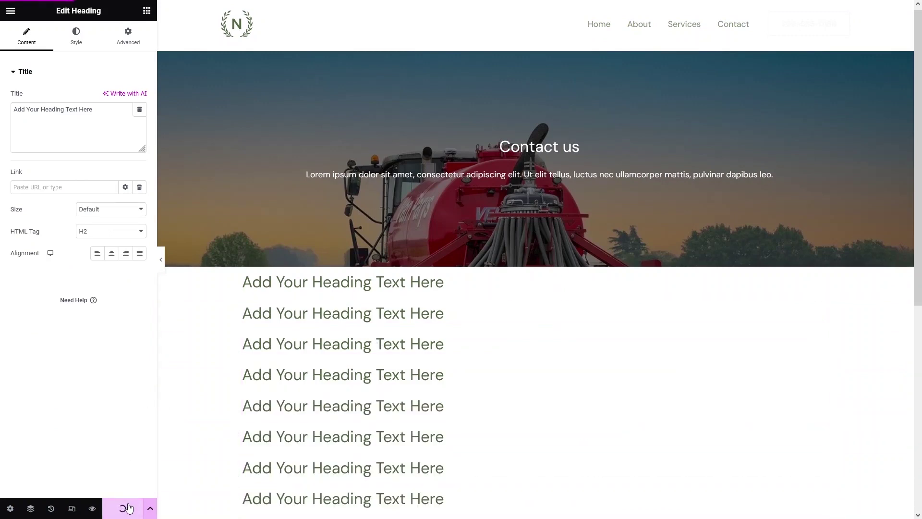
pyautogui.click(122, 474)
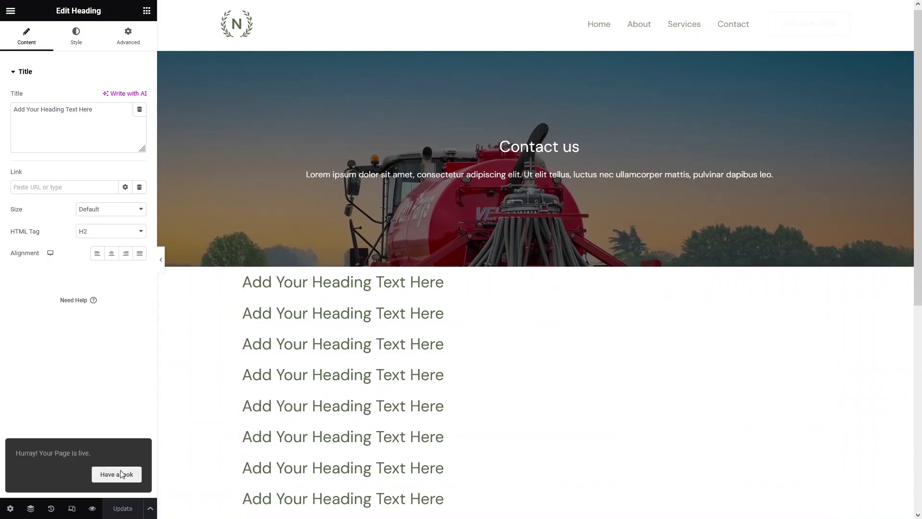